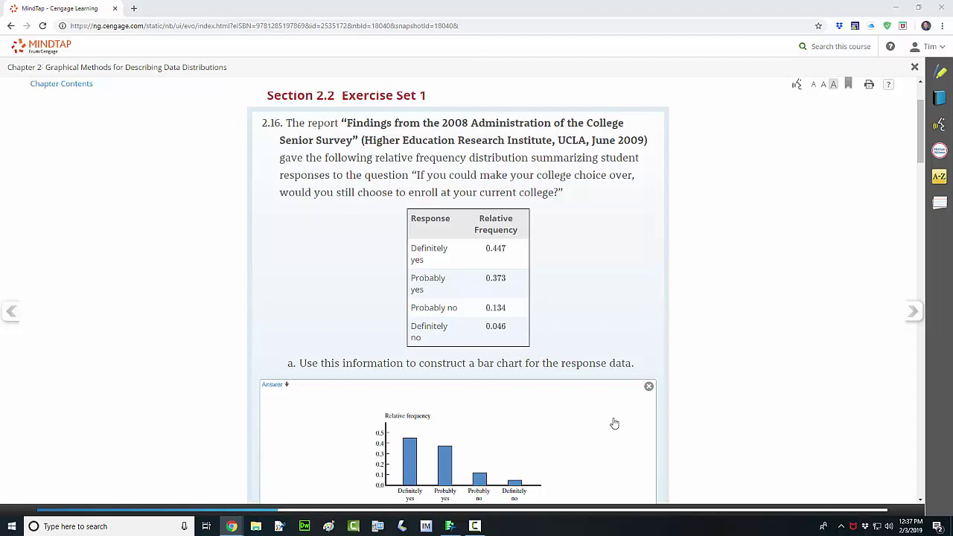
Step: Collapse the sample bar-chart answer for problem 2.16 in MindTap
{"action": "left_click", "coordinate": [648, 387]}
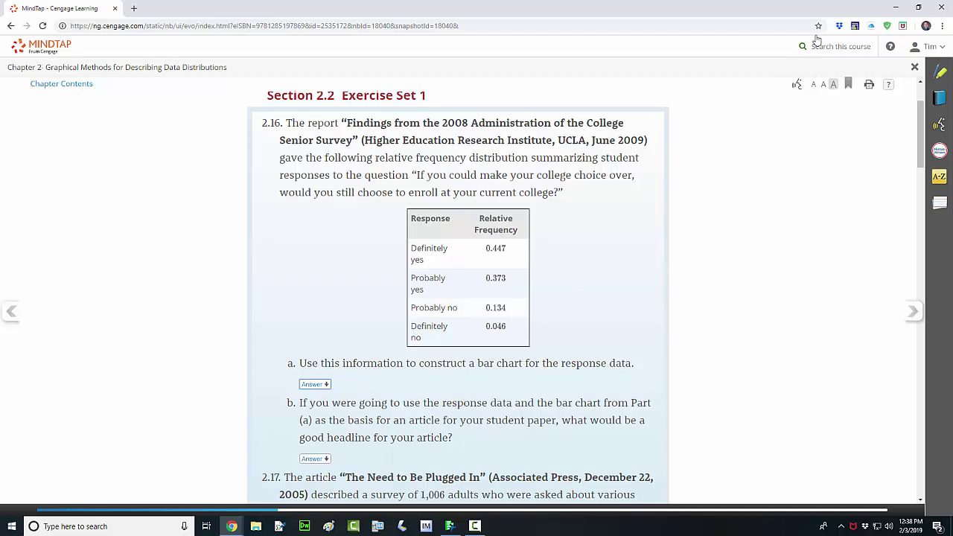
Step: Minimise Chrome and open the ex02-16 data table in a larger window on the left
{"action": "left_click", "coordinate": [898, 7]}
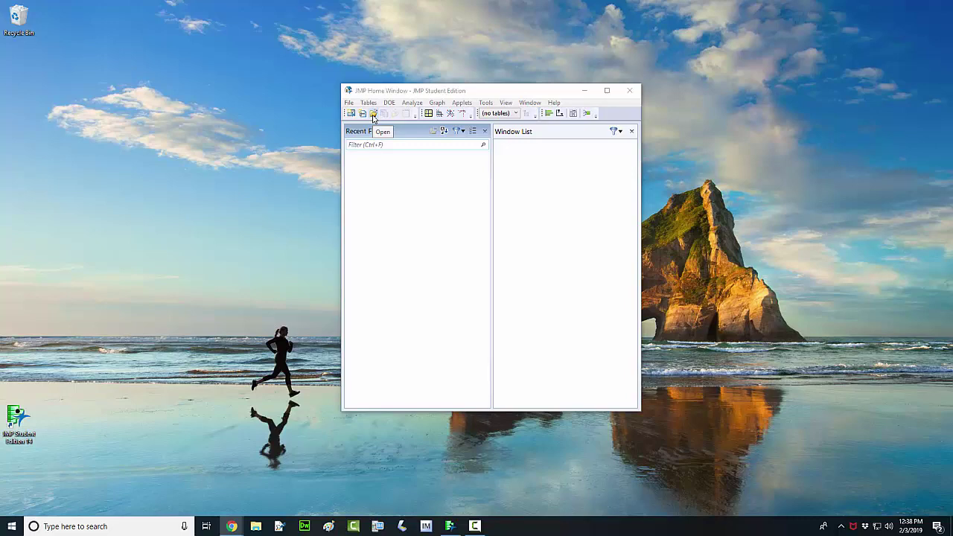
{"action": "left_click", "coordinate": [374, 115]}
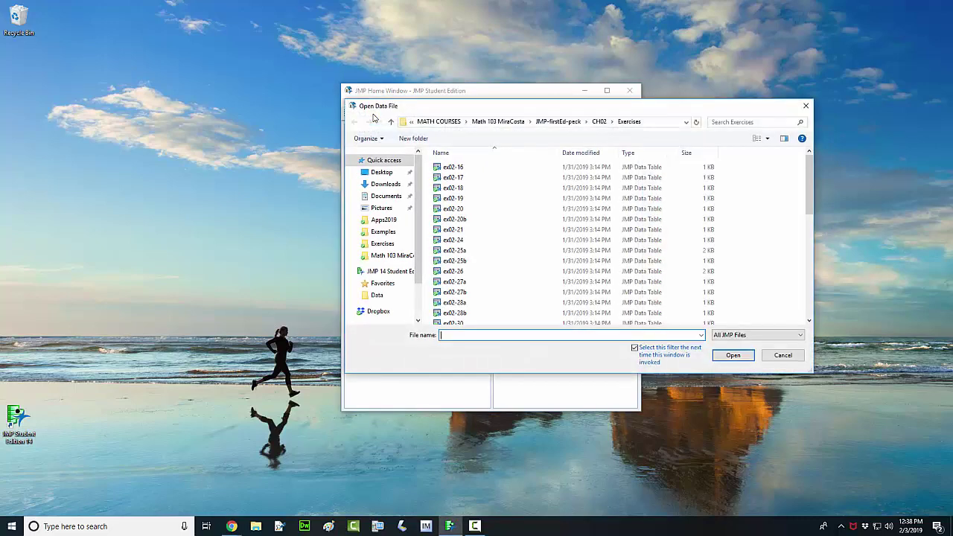
{"action": "double_click", "coordinate": [451, 168]}
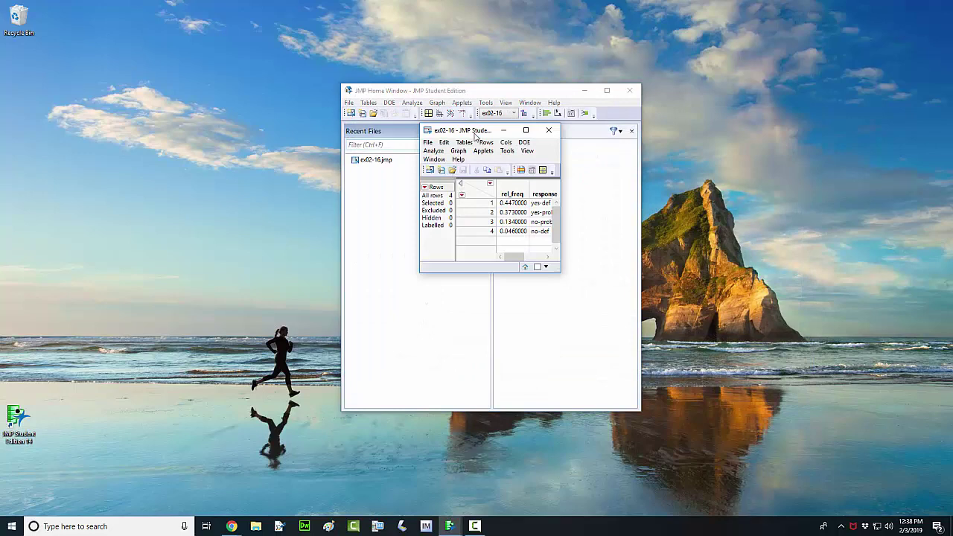
{"action": "left_click_drag", "start_coordinate": [474, 132], "coordinate": [114, 143]}
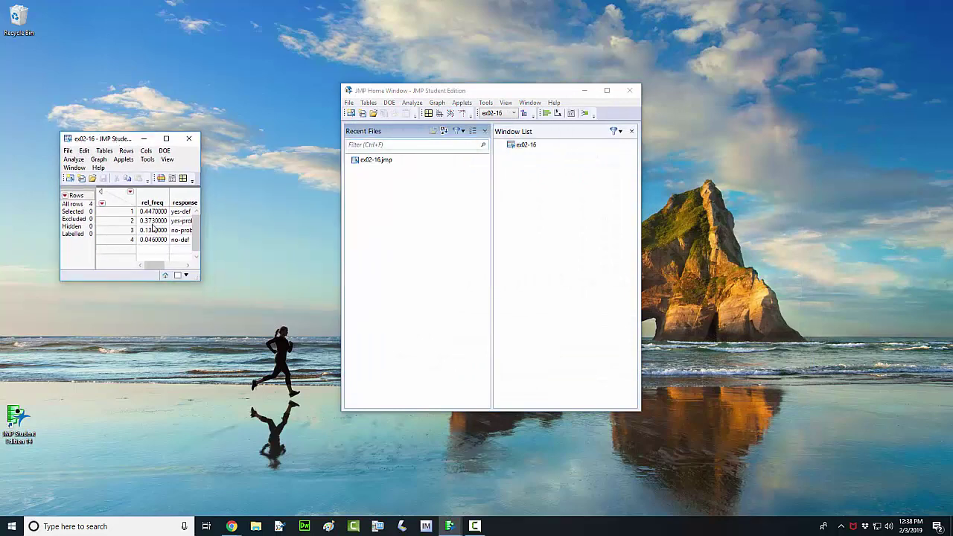
{"action": "left_click_drag", "start_coordinate": [198, 278], "coordinate": [287, 313]}
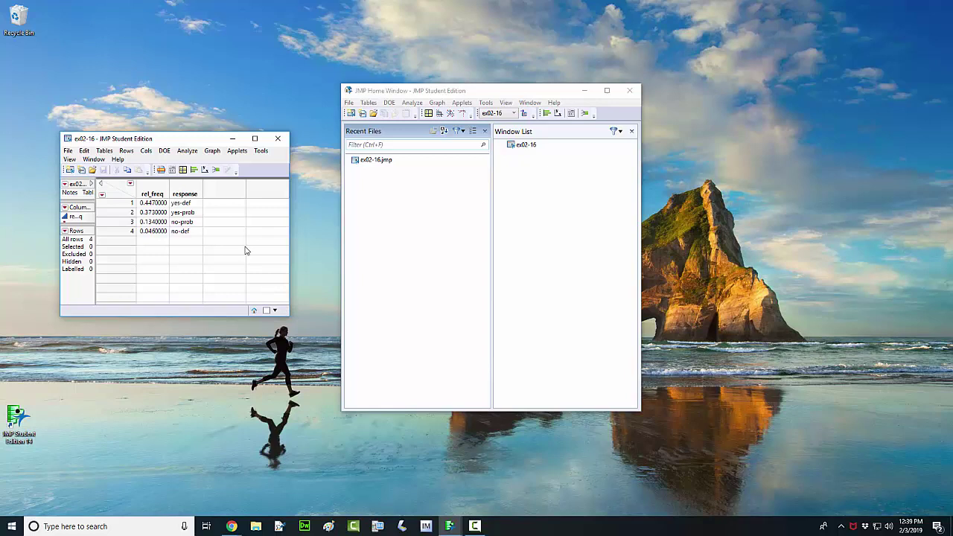
Step: Look over the Graph menu and select the response column in ex02-16
{"action": "left_click", "coordinate": [212, 151]}
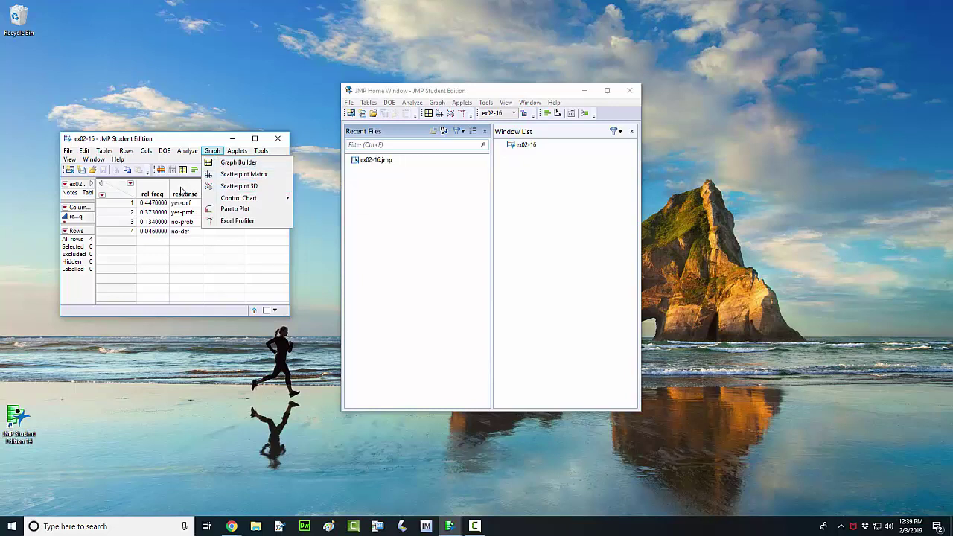
{"action": "left_click", "coordinate": [183, 192]}
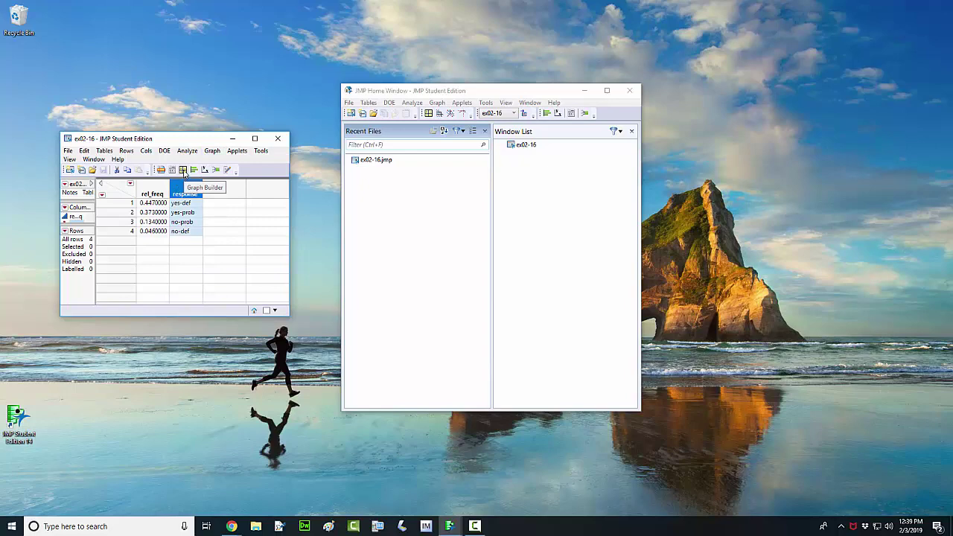
Step: In Graph Builder, plot rel_freq on the Y axis against response on the X axis
{"action": "left_click", "coordinate": [183, 170]}
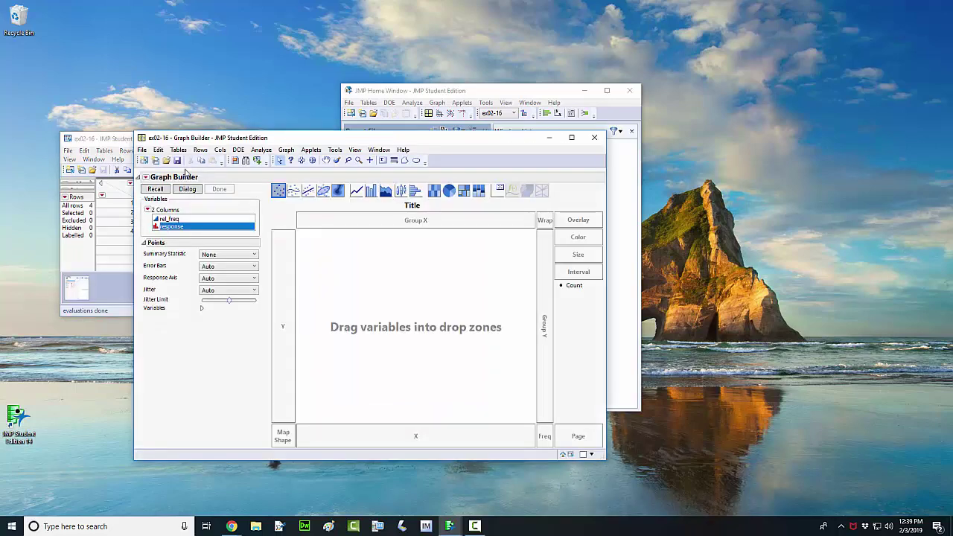
{"action": "left_click_drag", "start_coordinate": [287, 142], "coordinate": [457, 90]}
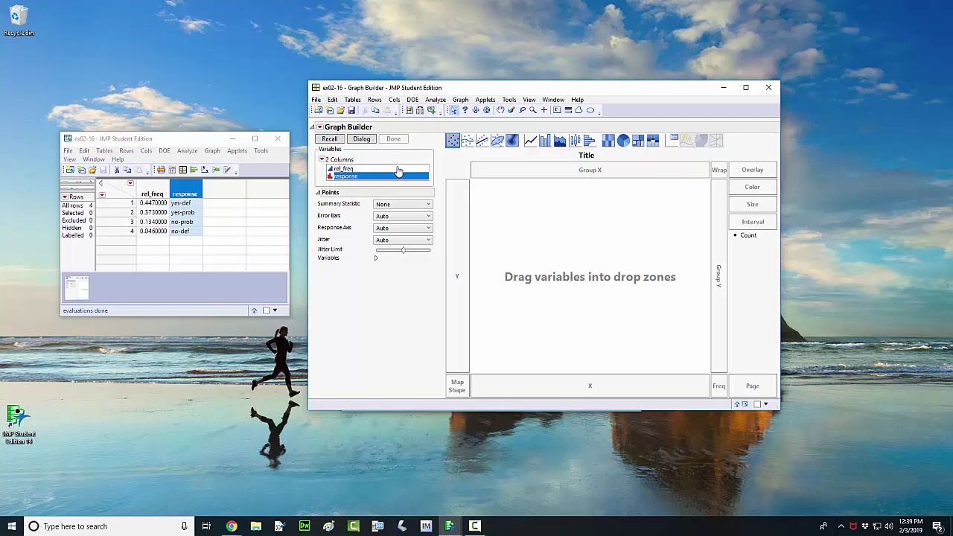
{"action": "left_click", "coordinate": [349, 176]}
{"action": "left_click_drag", "start_coordinate": [343, 180], "coordinate": [573, 389]}
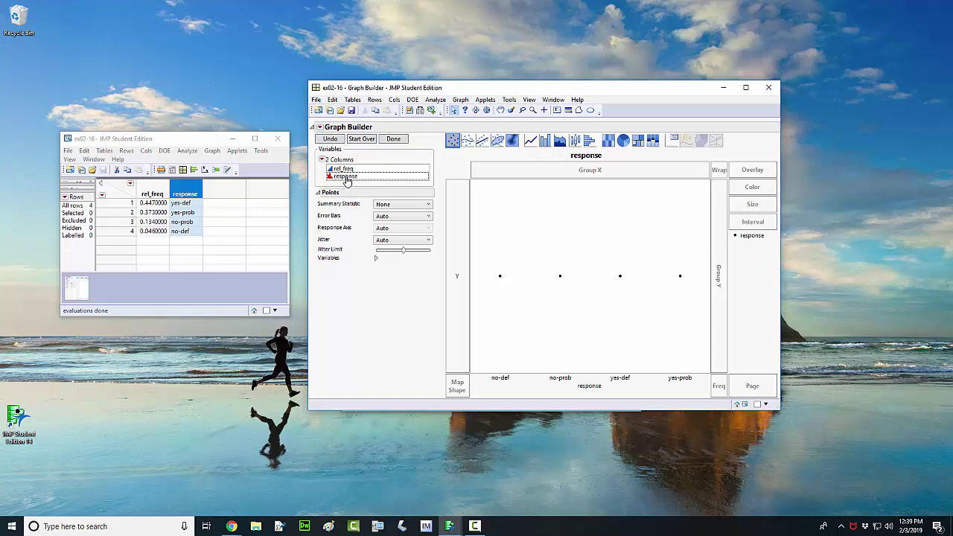
{"action": "left_click_drag", "start_coordinate": [346, 179], "coordinate": [579, 385]}
{"action": "left_click", "coordinate": [342, 170]}
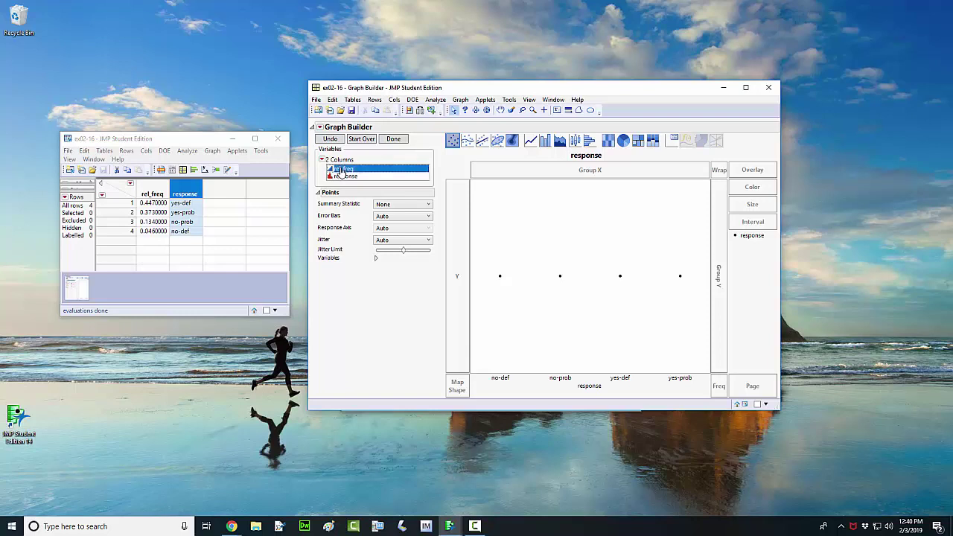
{"action": "left_click_drag", "start_coordinate": [343, 172], "coordinate": [456, 236]}
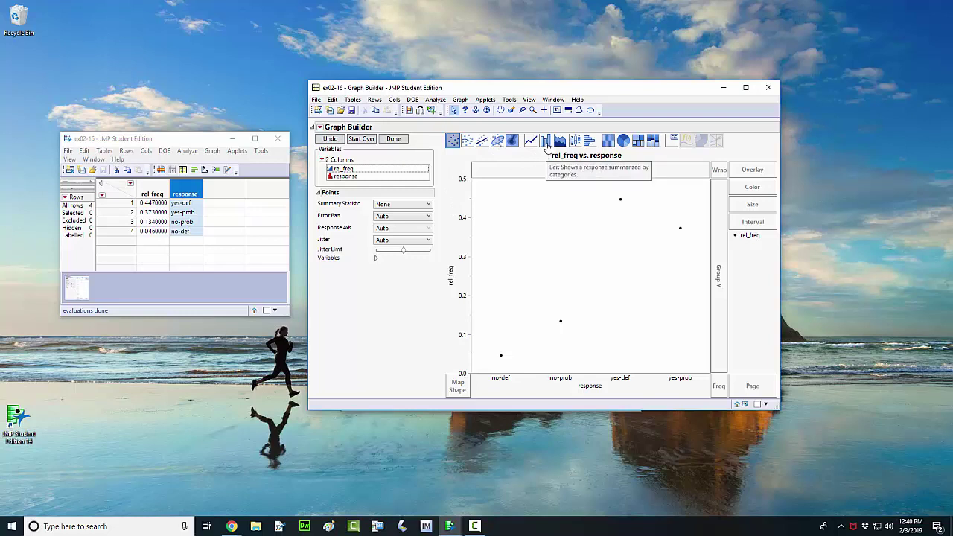
{"action": "left_click", "coordinate": [545, 146]}
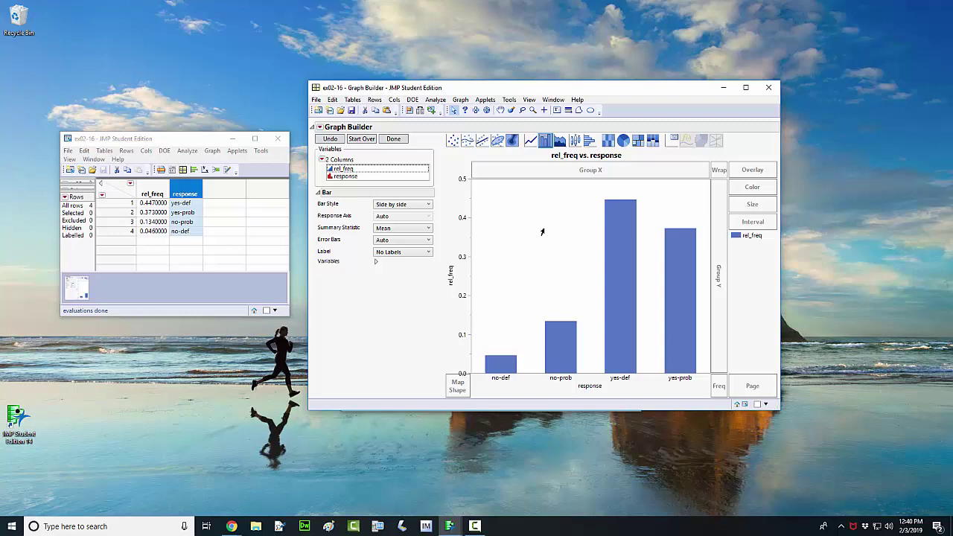
Step: Set the Graph Builder graph background colour to pink
{"action": "right_click", "coordinate": [543, 232]}
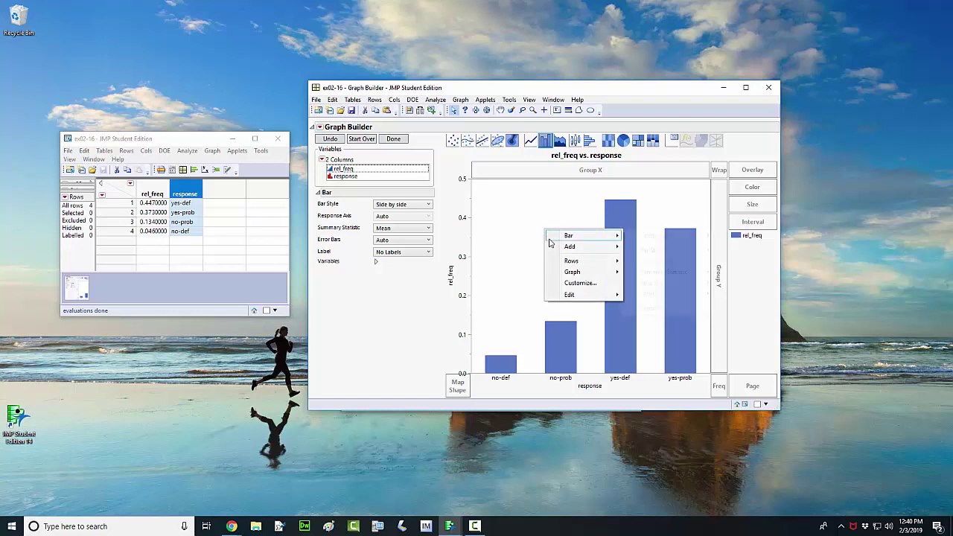
{"action": "mouse_move", "coordinate": [562, 273]}
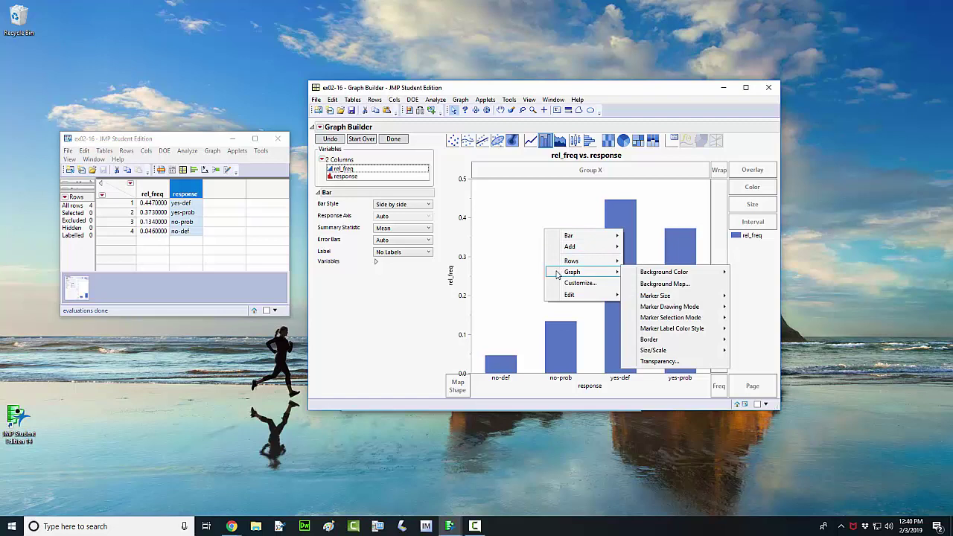
{"action": "mouse_move", "coordinate": [673, 278]}
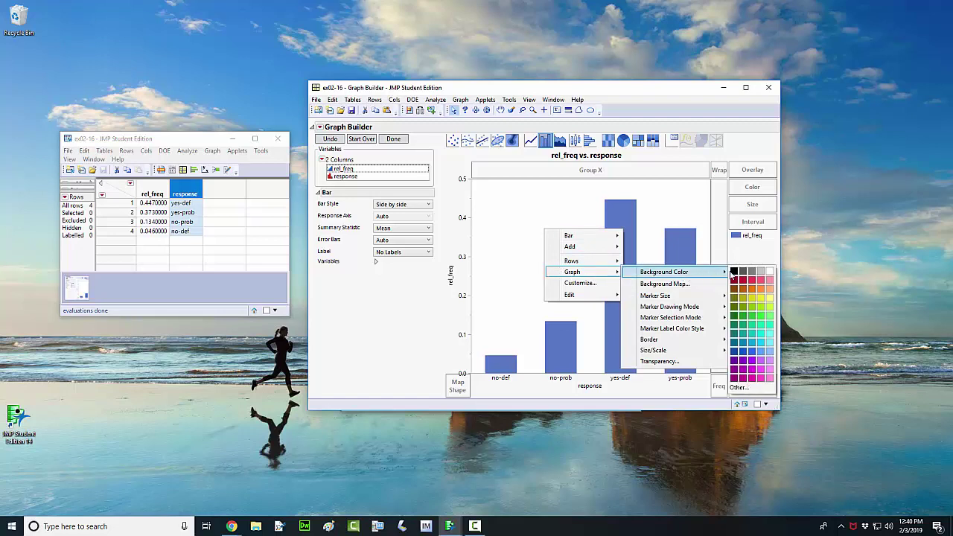
{"action": "left_click", "coordinate": [769, 280]}
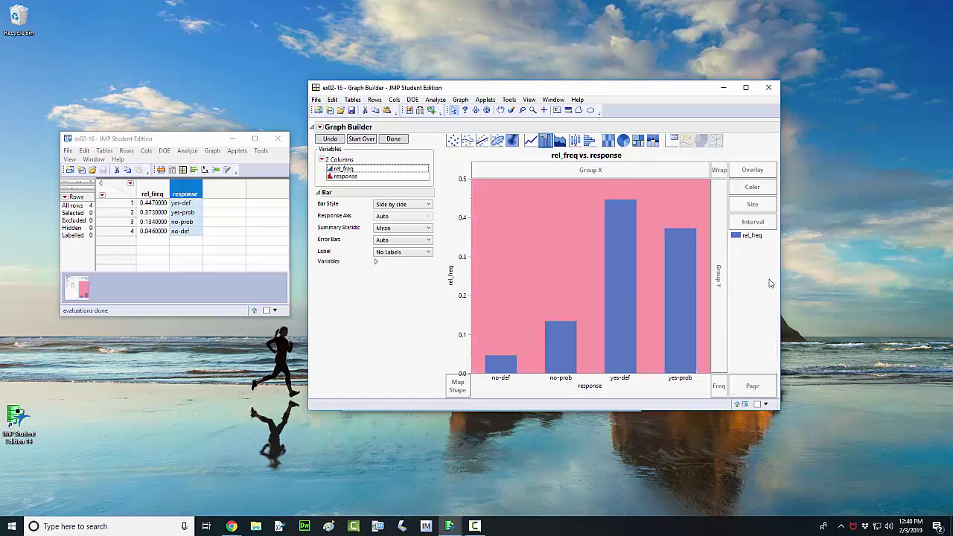
{"action": "right_click", "coordinate": [548, 256]}
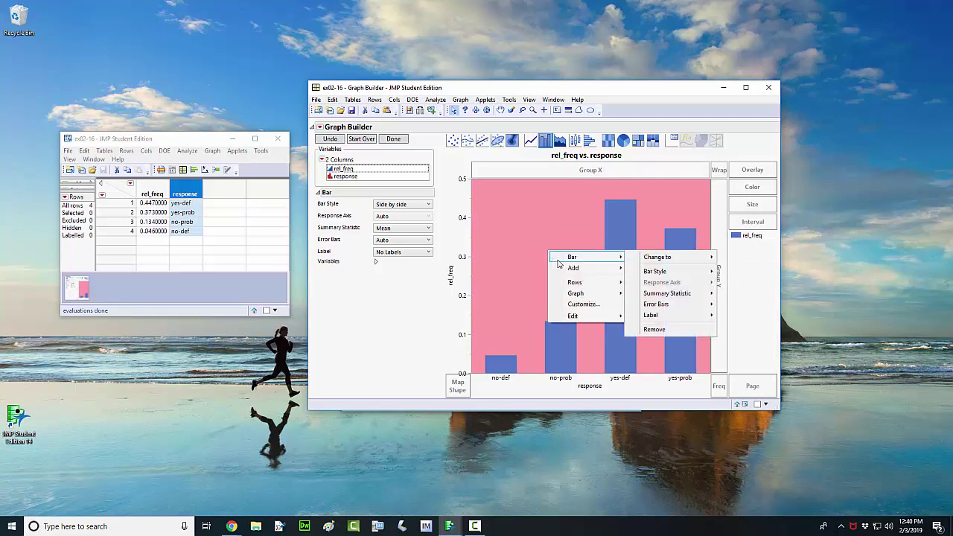
{"action": "mouse_move", "coordinate": [571, 295]}
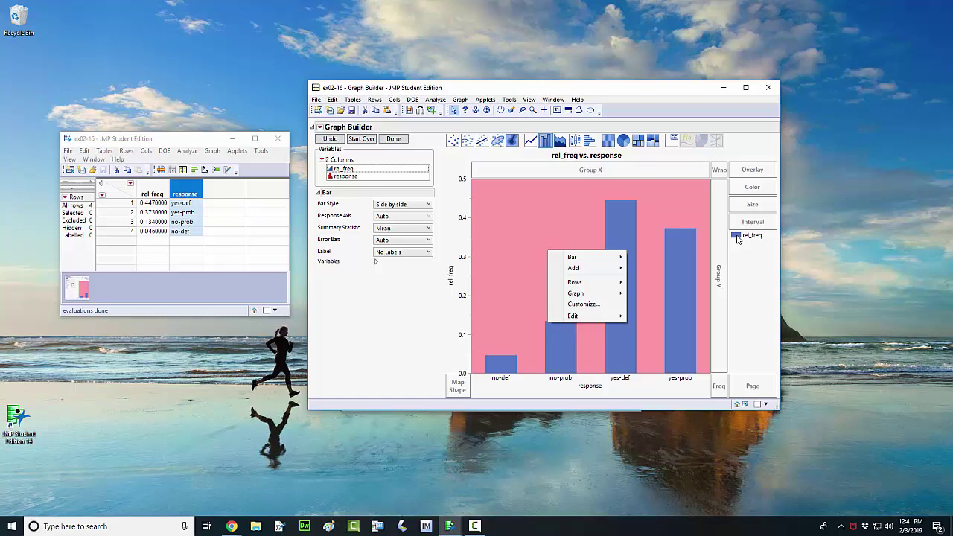
Step: Change the rel_freq bars' fill colour to light blue
{"action": "right_click", "coordinate": [736, 239]}
{"action": "right_click", "coordinate": [737, 239]}
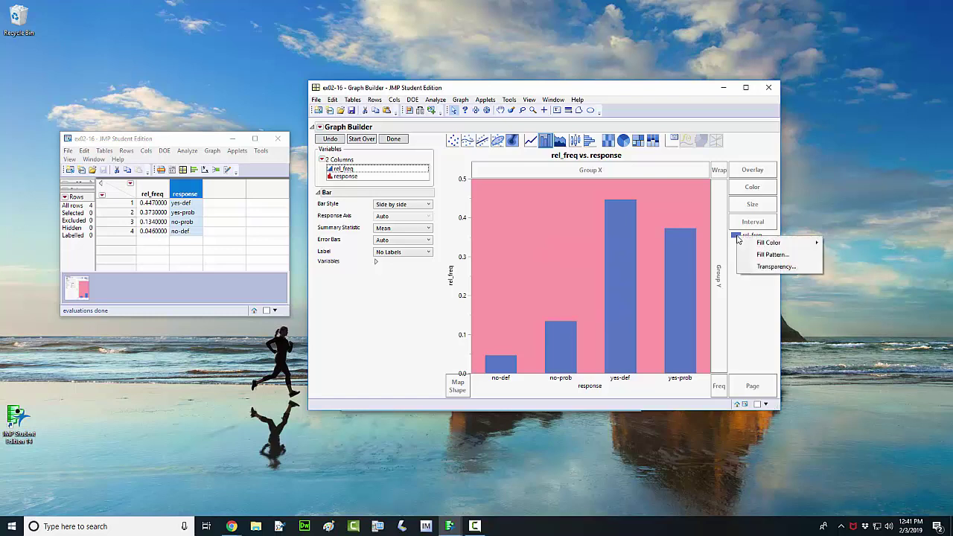
{"action": "mouse_move", "coordinate": [757, 244]}
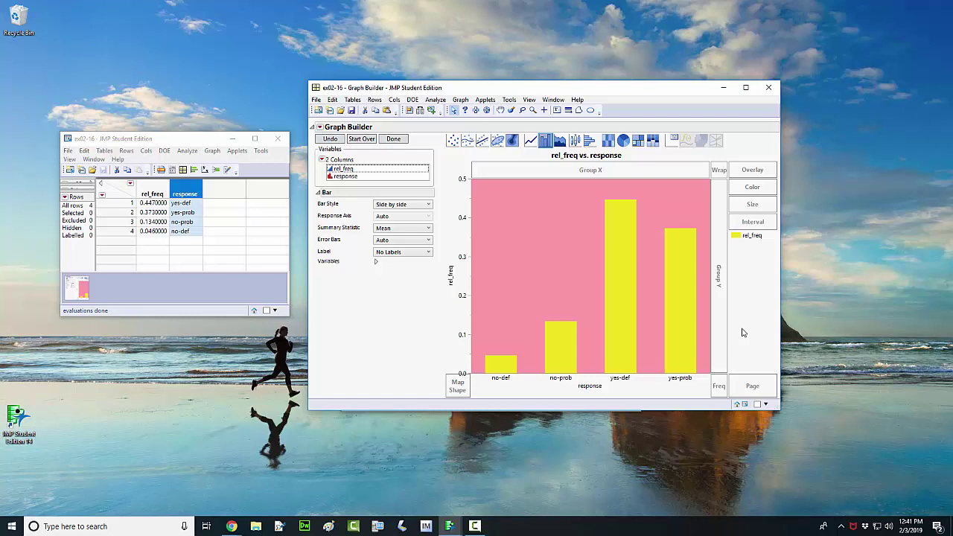
{"action": "right_click", "coordinate": [738, 236]}
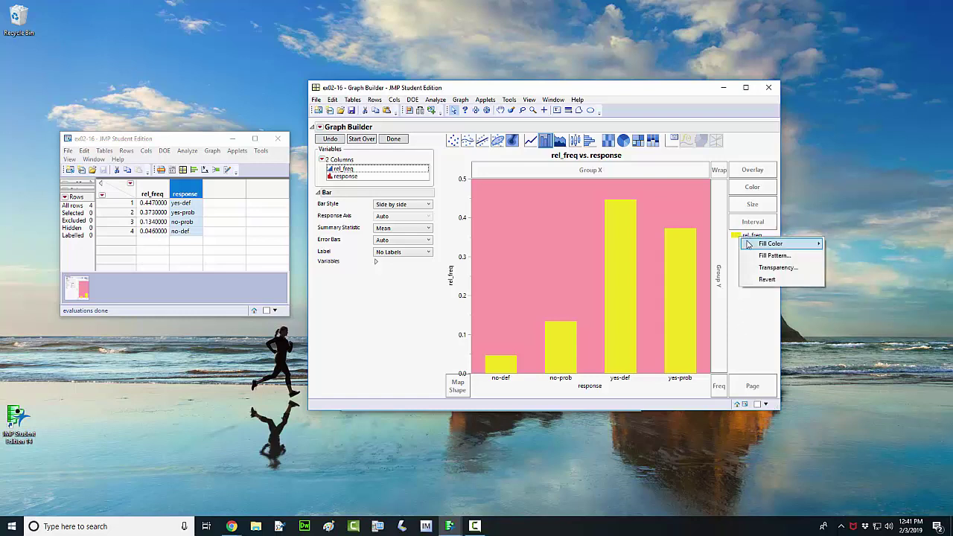
{"action": "mouse_move", "coordinate": [756, 248]}
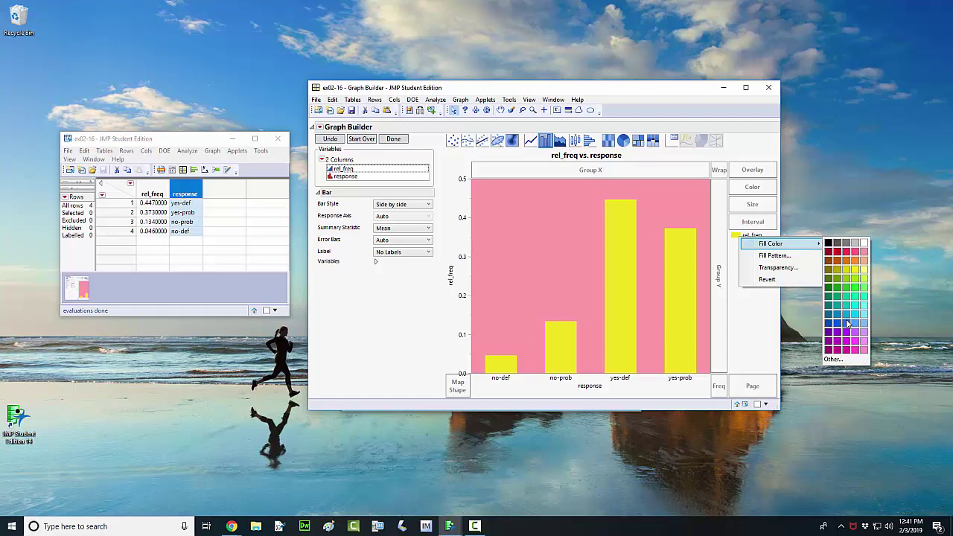
{"action": "left_click", "coordinate": [859, 325]}
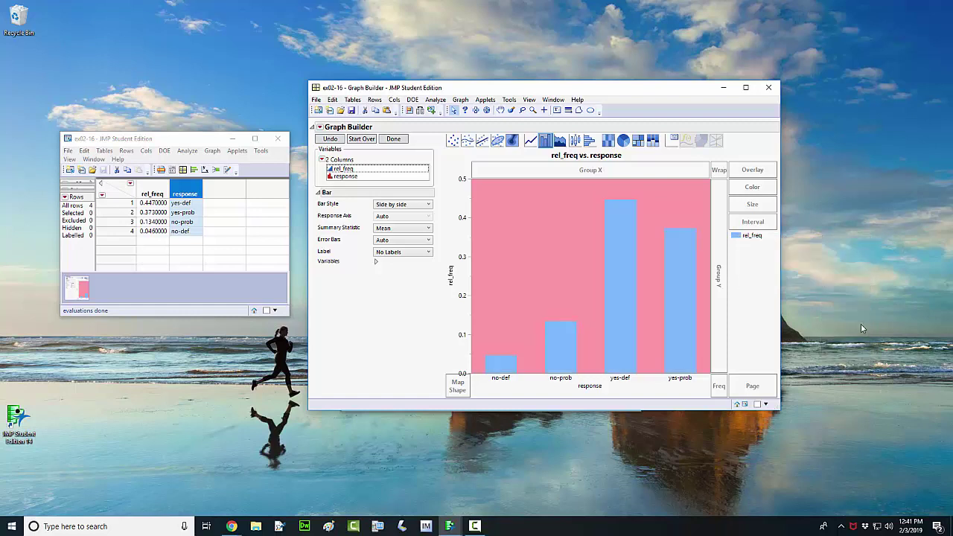
Step: Change the graph background colour from pink to yellow
{"action": "right_click", "coordinate": [502, 275]}
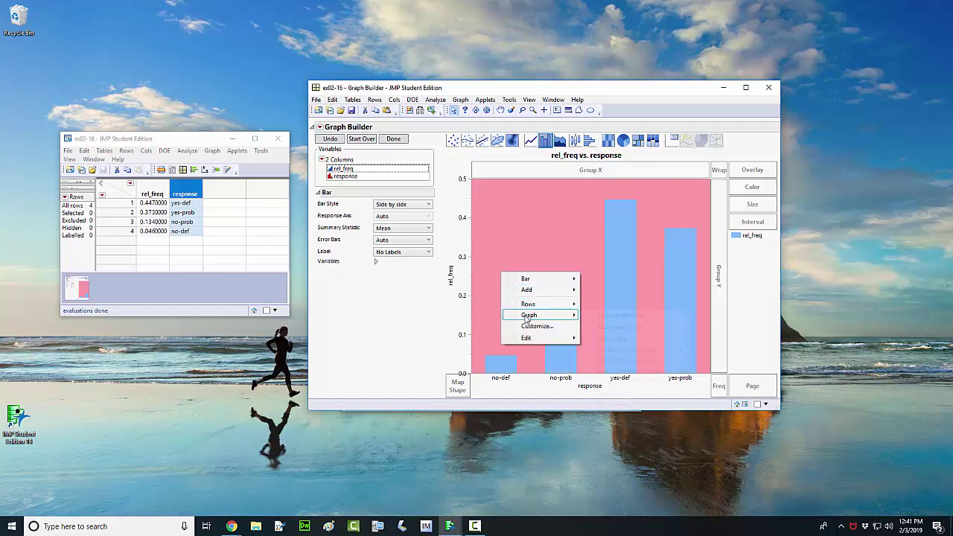
{"action": "mouse_move", "coordinate": [614, 316]}
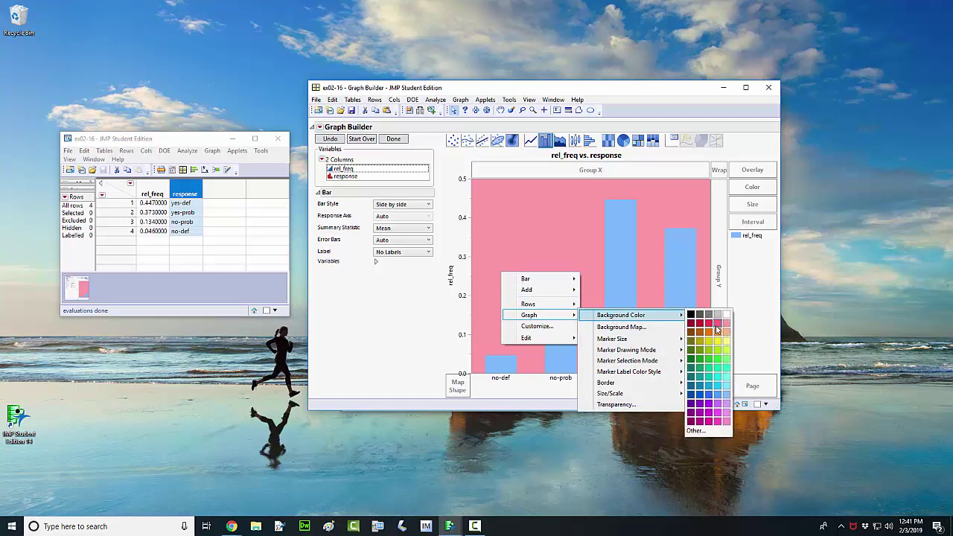
{"action": "left_click", "coordinate": [716, 342]}
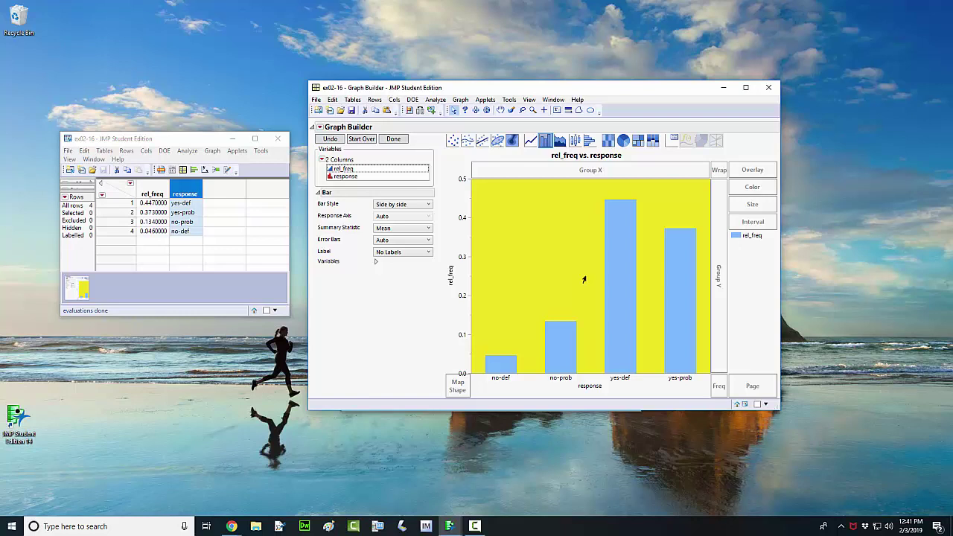
Step: Set the bar Label option to Label by Value, showing 0.046, 0.134, 0.447 and 0.373
{"action": "left_click", "coordinate": [413, 256]}
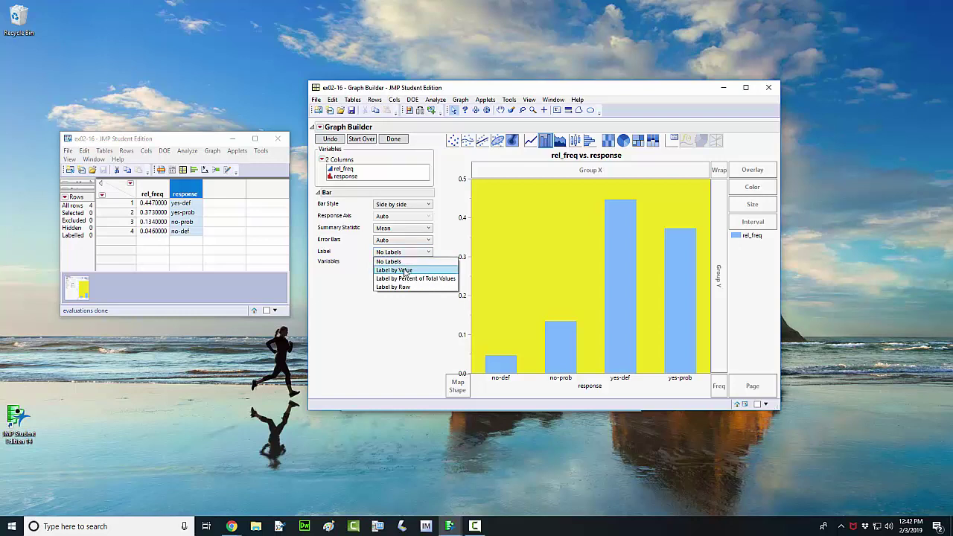
{"action": "left_click", "coordinate": [407, 272]}
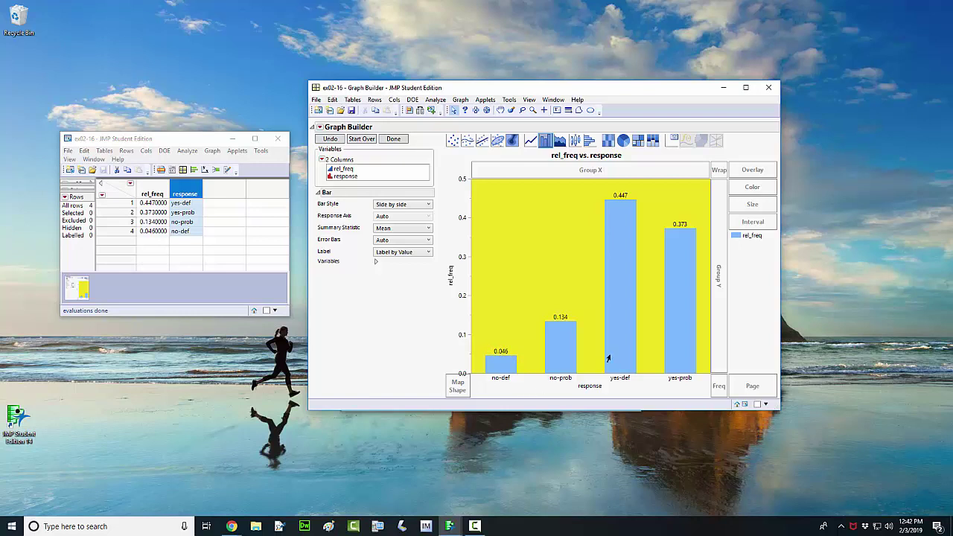
{"action": "mouse_move", "coordinate": [612, 357]}
Step: Order the response axis by rel_freq descending: yes-def, yes-prob, no-prob, no-def
{"action": "right_click", "coordinate": [648, 390]}
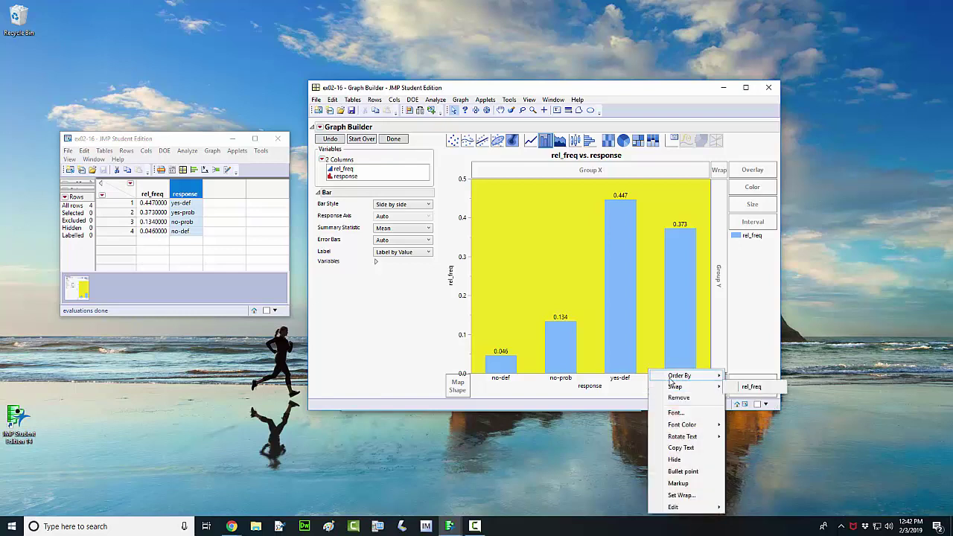
{"action": "mouse_move", "coordinate": [672, 382]}
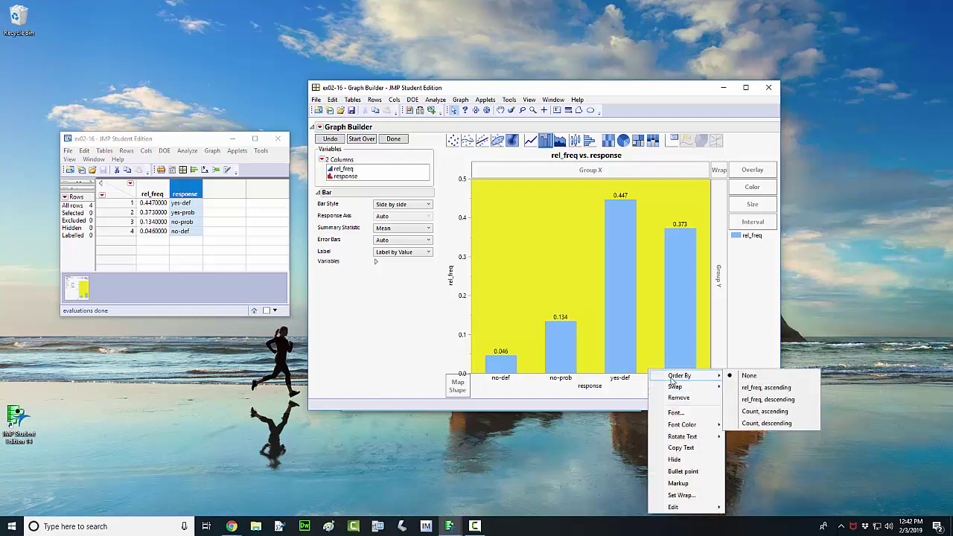
{"action": "left_click", "coordinate": [778, 400]}
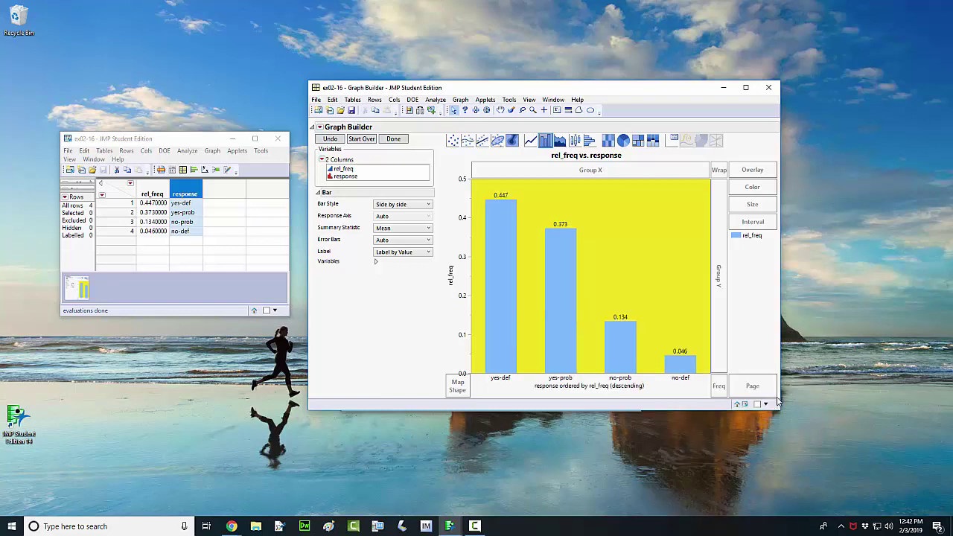
{"action": "right_click", "coordinate": [660, 389]}
{"action": "mouse_move", "coordinate": [668, 370]}
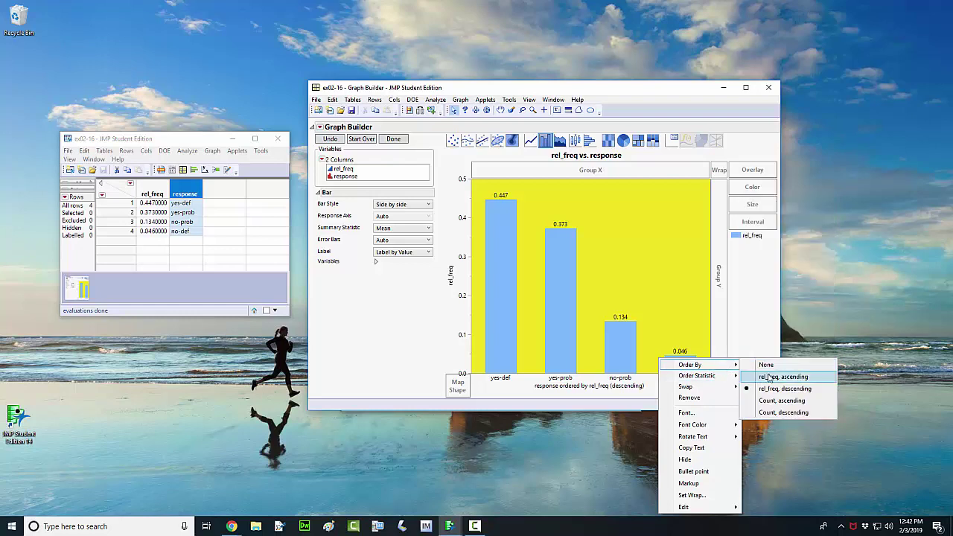
{"action": "left_click", "coordinate": [635, 440]}
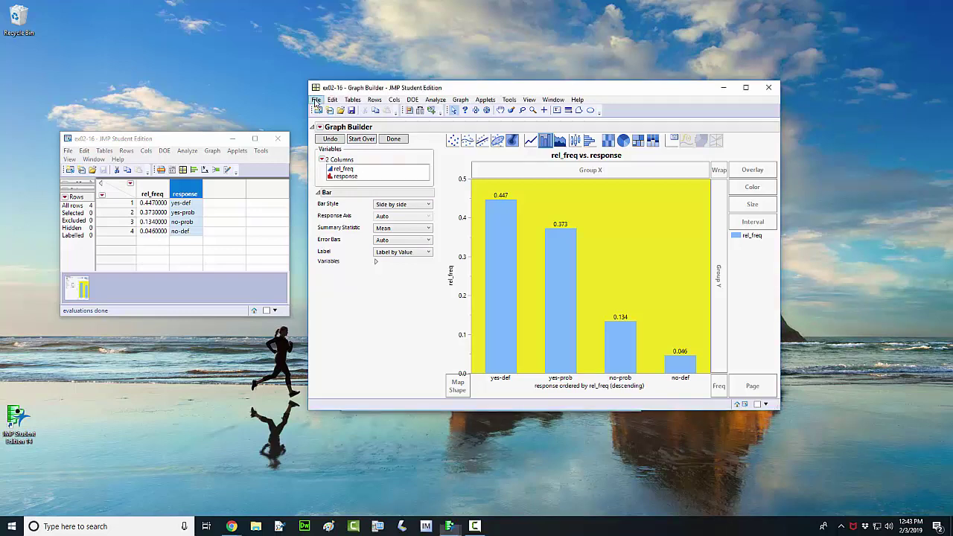
Step: Save the chart as PNG file Graph Builder.png in the CH02 Exercises folder
{"action": "left_click", "coordinate": [316, 100]}
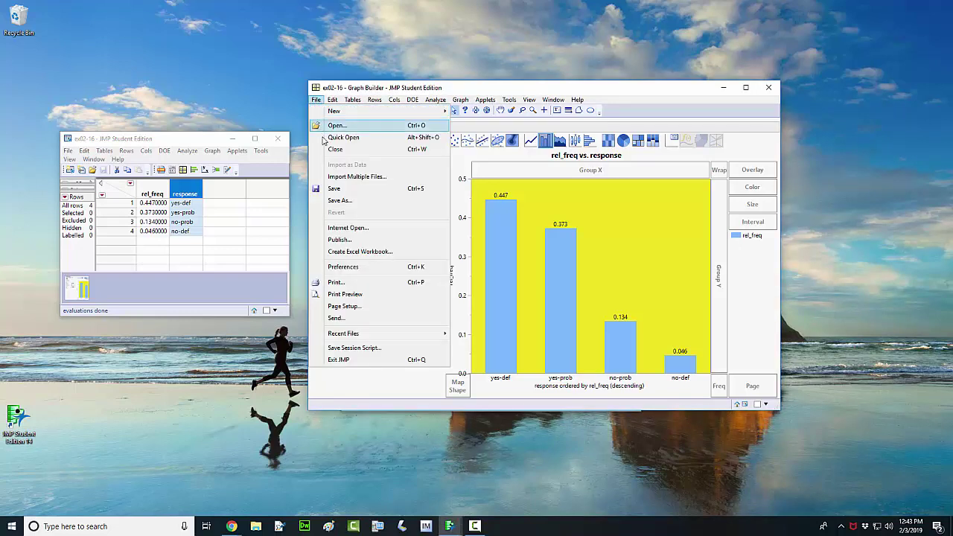
{"action": "left_click", "coordinate": [339, 201]}
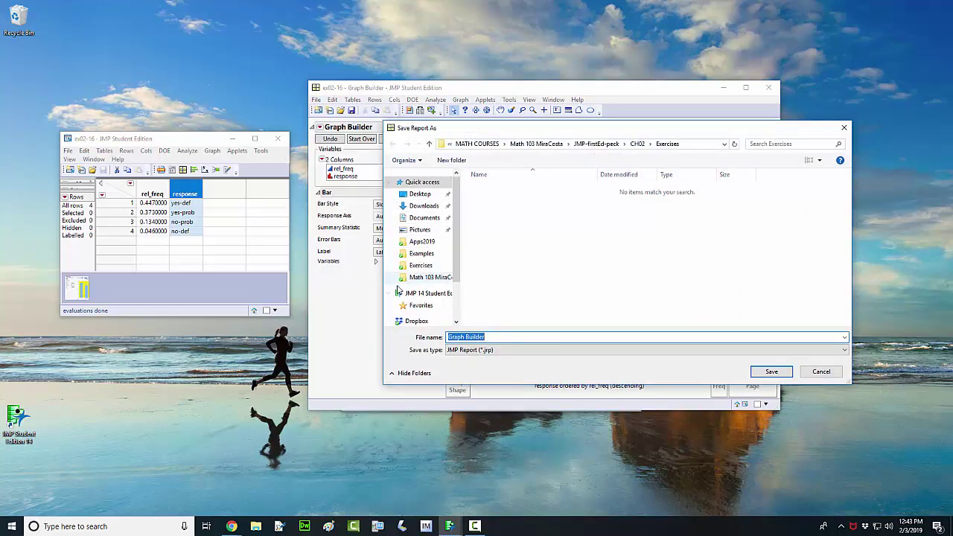
{"action": "left_click", "coordinate": [482, 351]}
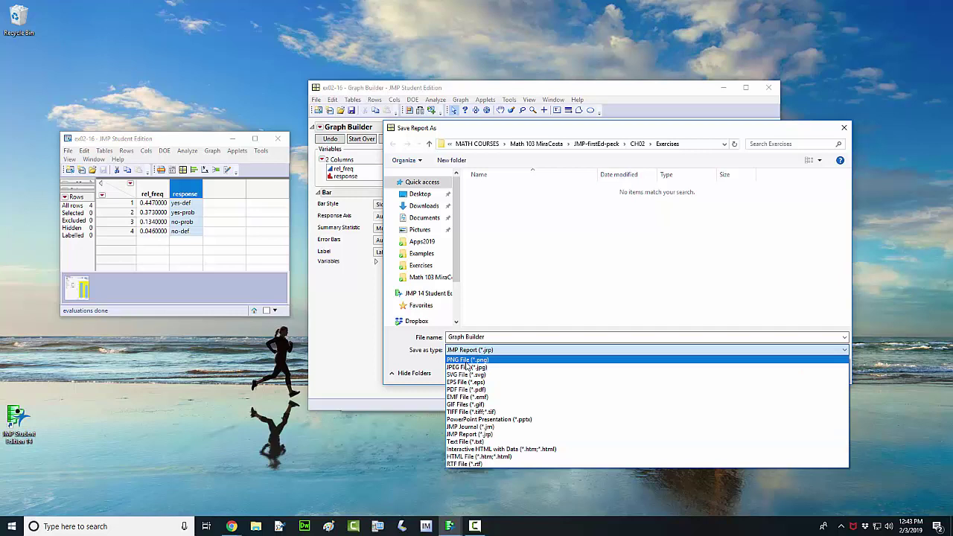
{"action": "left_click", "coordinate": [466, 363]}
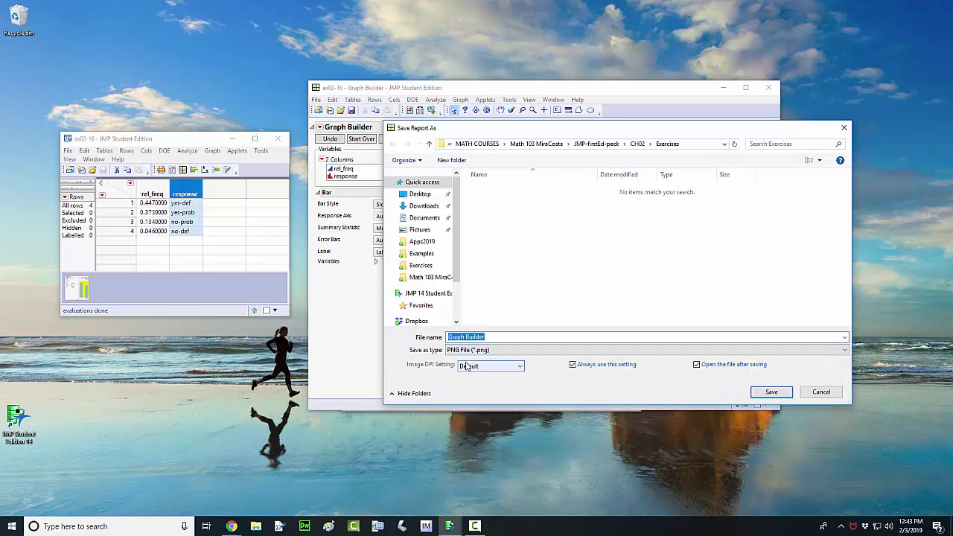
{"action": "left_click", "coordinate": [766, 394]}
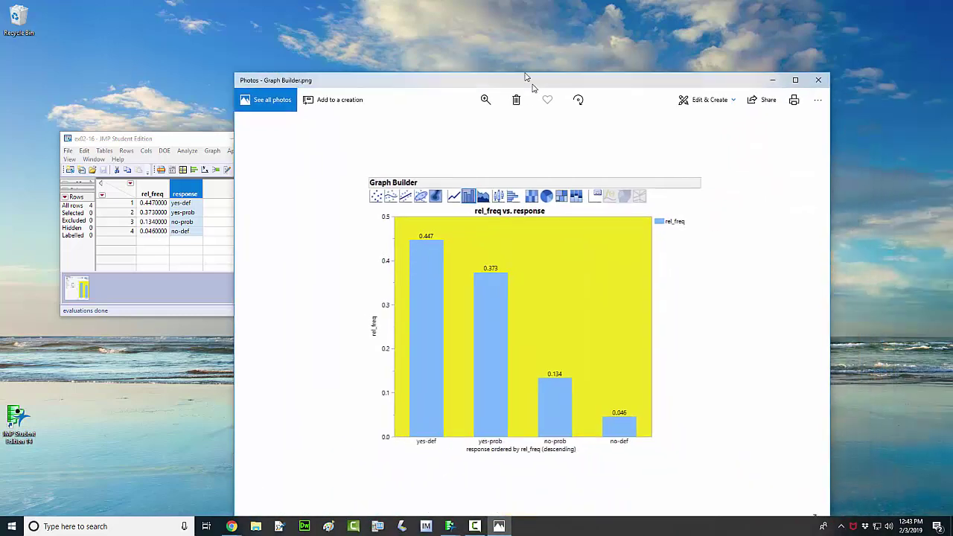
Step: Reposition the Photos window to view the exported Graph Builder.png chart
{"action": "left_click_drag", "start_coordinate": [531, 90], "coordinate": [480, 42]}
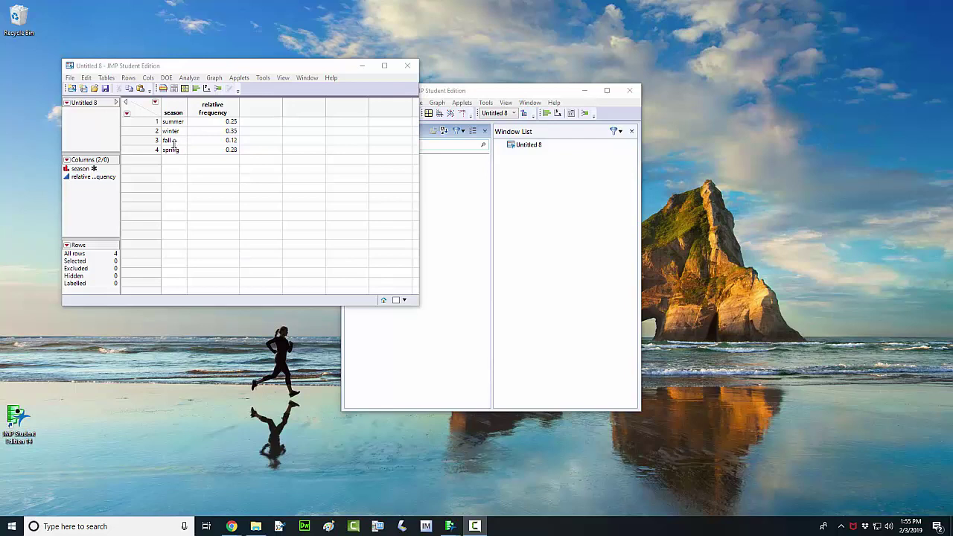
Step: Plot relative frequency (Y) against season (X) as bars in Graph Builder, then set the chart aside
{"action": "left_click", "coordinate": [186, 89]}
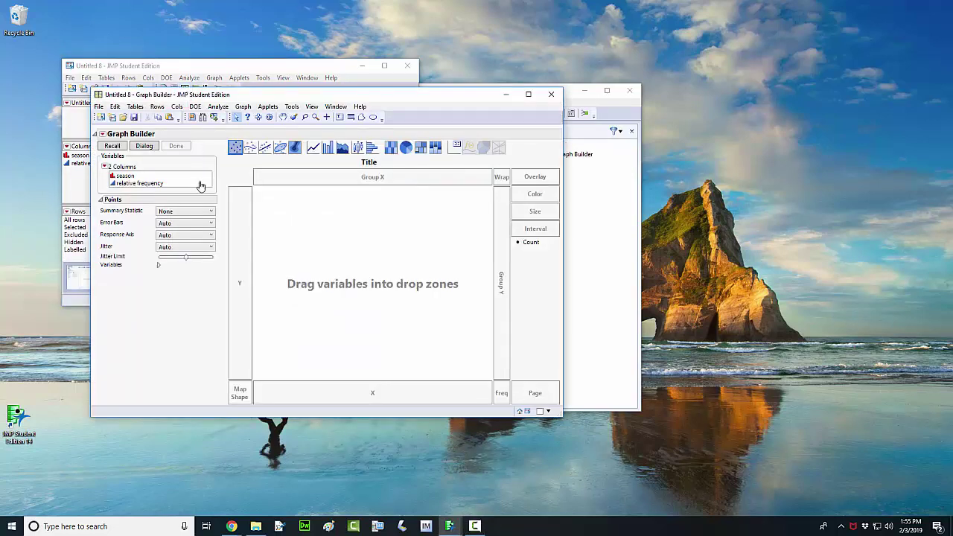
{"action": "left_click", "coordinate": [182, 184]}
{"action": "left_click_drag", "start_coordinate": [182, 185], "coordinate": [240, 283]}
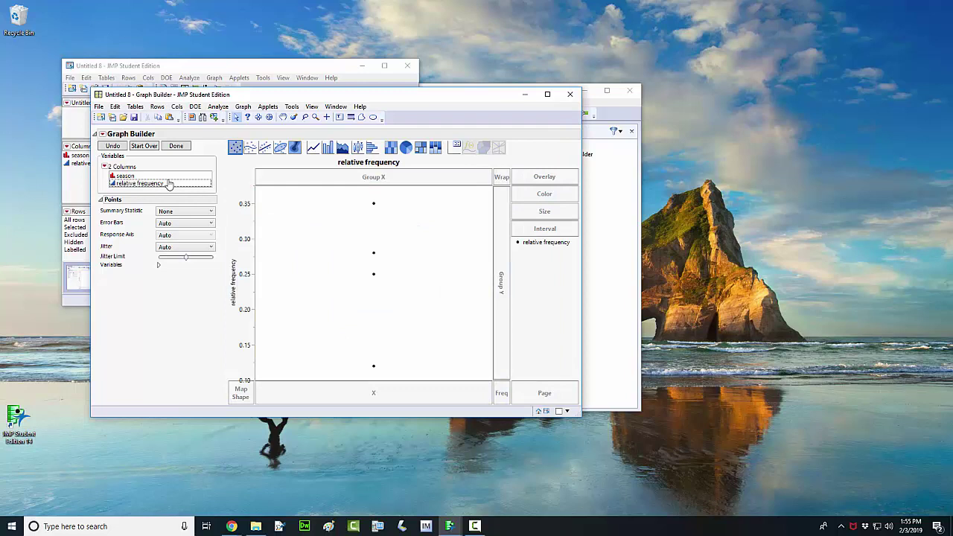
{"action": "left_click_drag", "start_coordinate": [141, 176], "coordinate": [320, 399]}
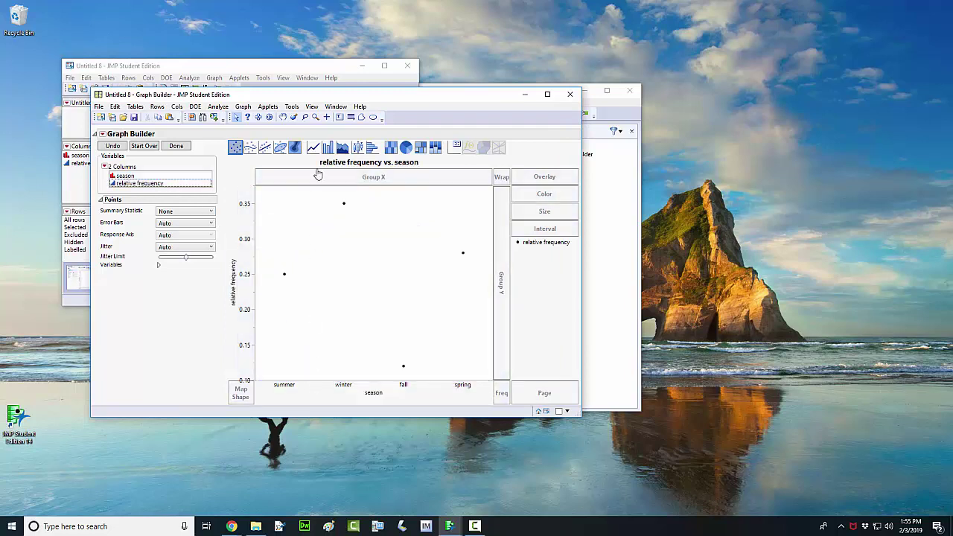
{"action": "left_click", "coordinate": [327, 147]}
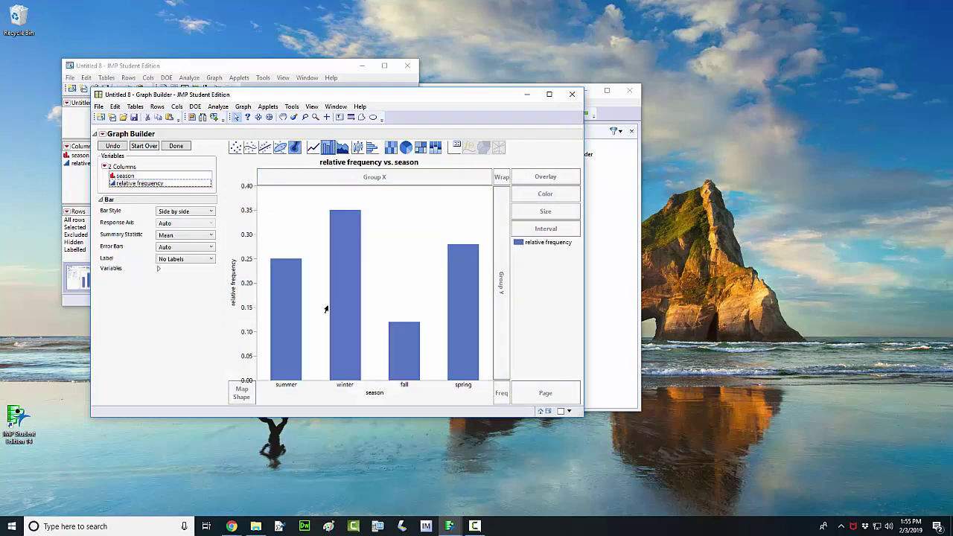
{"action": "mouse_move", "coordinate": [325, 309]}
{"action": "left_click_drag", "start_coordinate": [383, 100], "coordinate": [690, 98]}
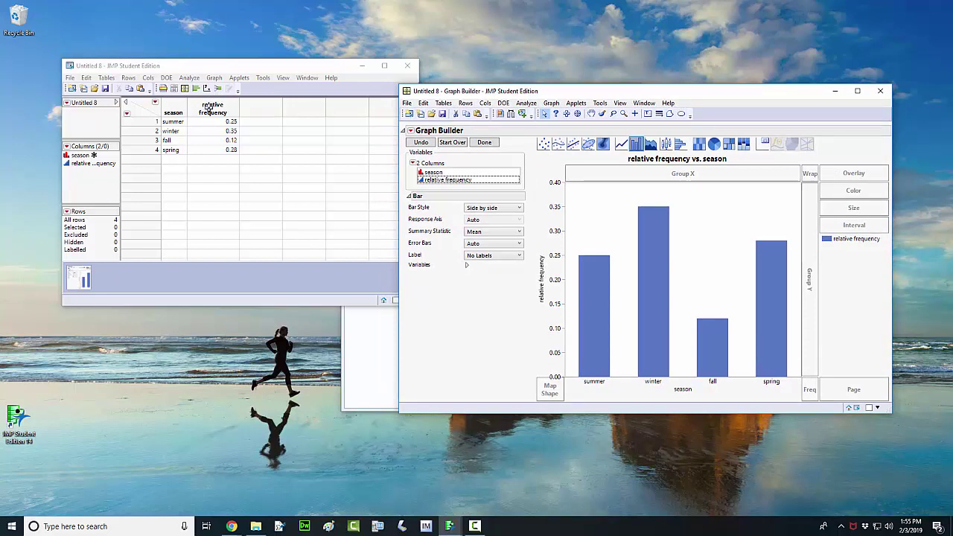
Step: Add a Value Ordering column property to the season column
{"action": "right_click", "coordinate": [172, 114]}
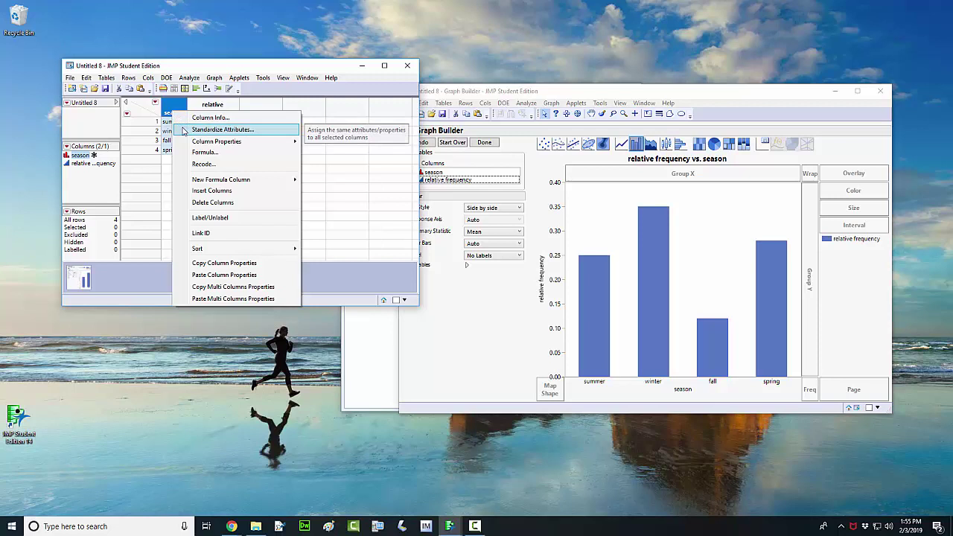
{"action": "mouse_move", "coordinate": [185, 143]}
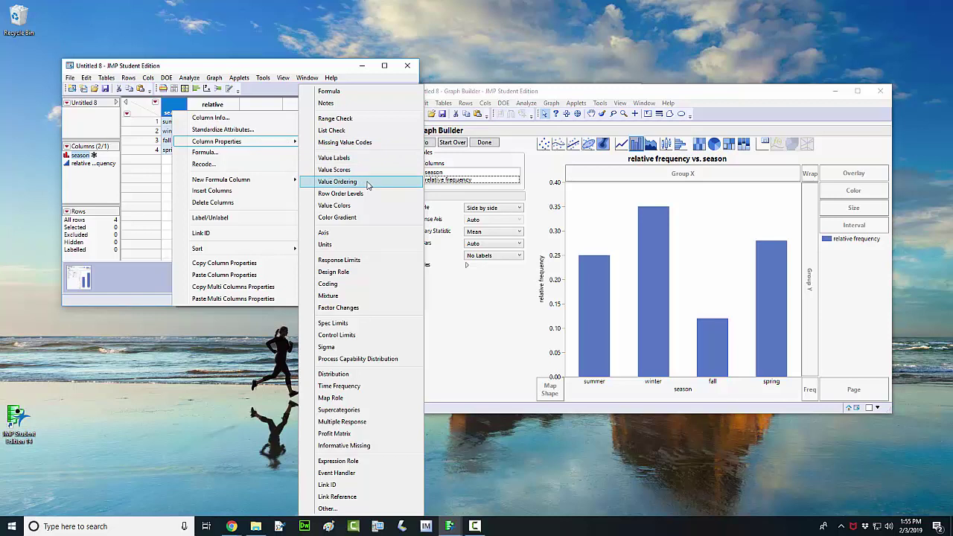
{"action": "left_click", "coordinate": [367, 185]}
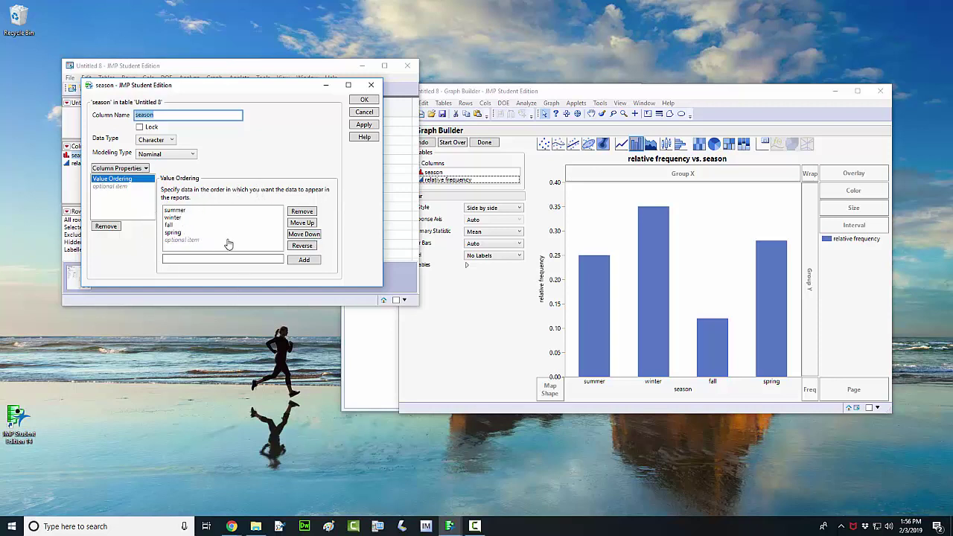
Step: Reorder the season values so winter comes first and spring second
{"action": "left_click", "coordinate": [175, 218]}
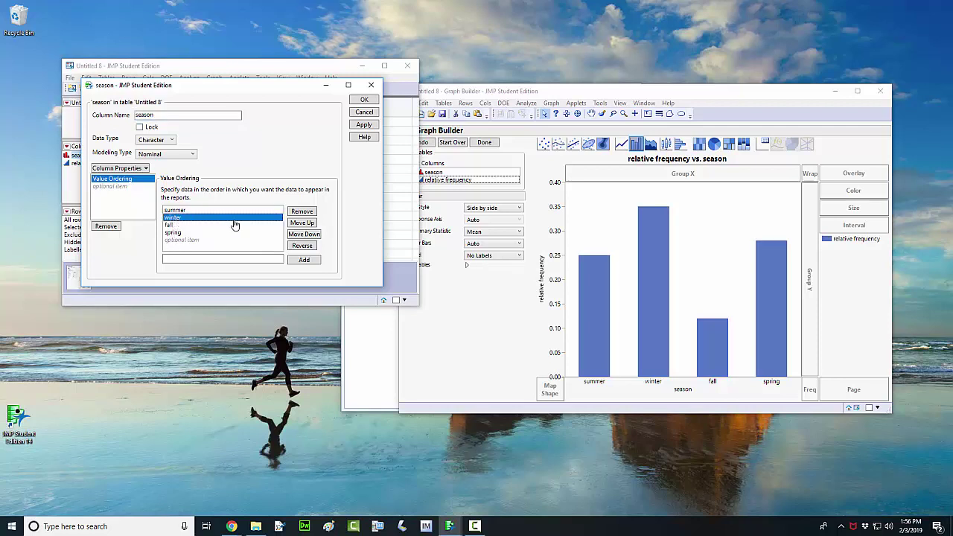
{"action": "left_click", "coordinate": [301, 224]}
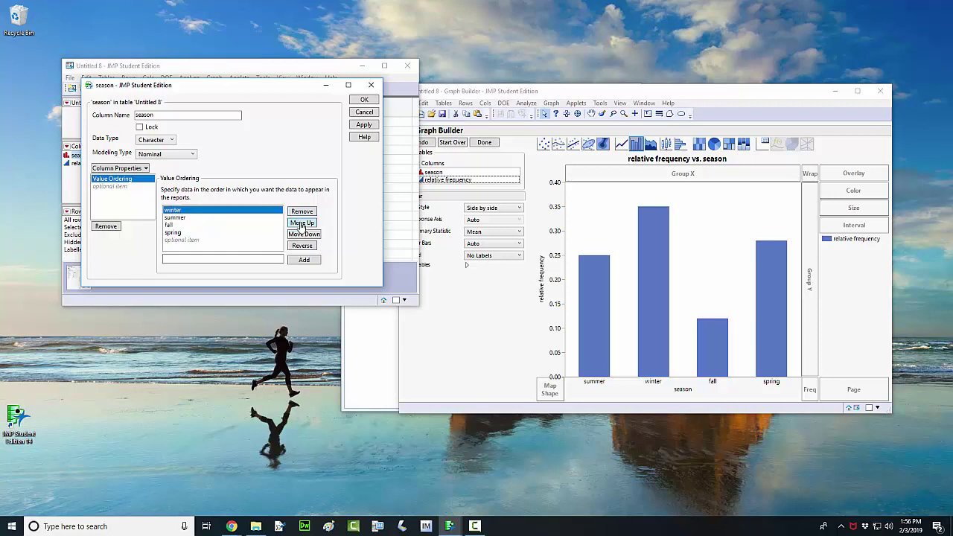
{"action": "left_click", "coordinate": [186, 233]}
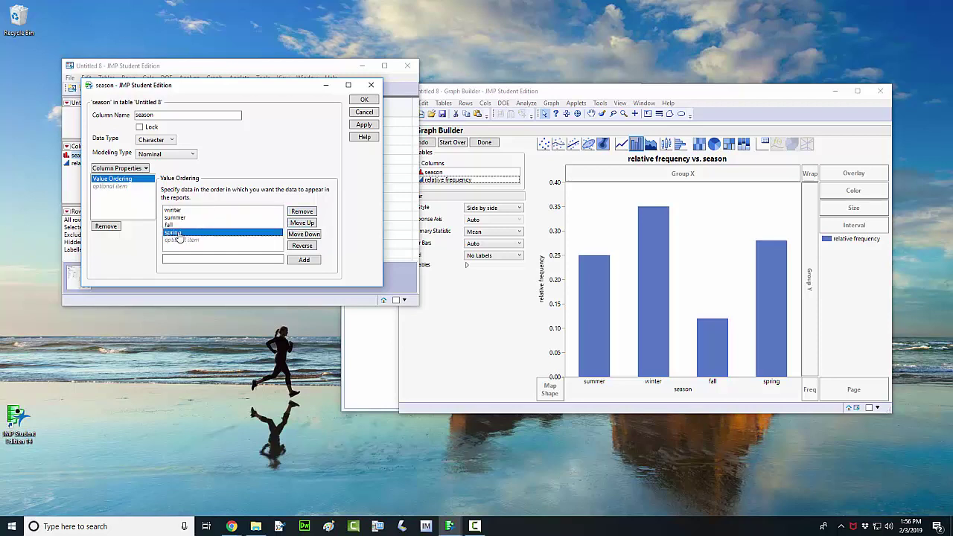
{"action": "left_click", "coordinate": [307, 224]}
{"action": "left_click", "coordinate": [306, 224]}
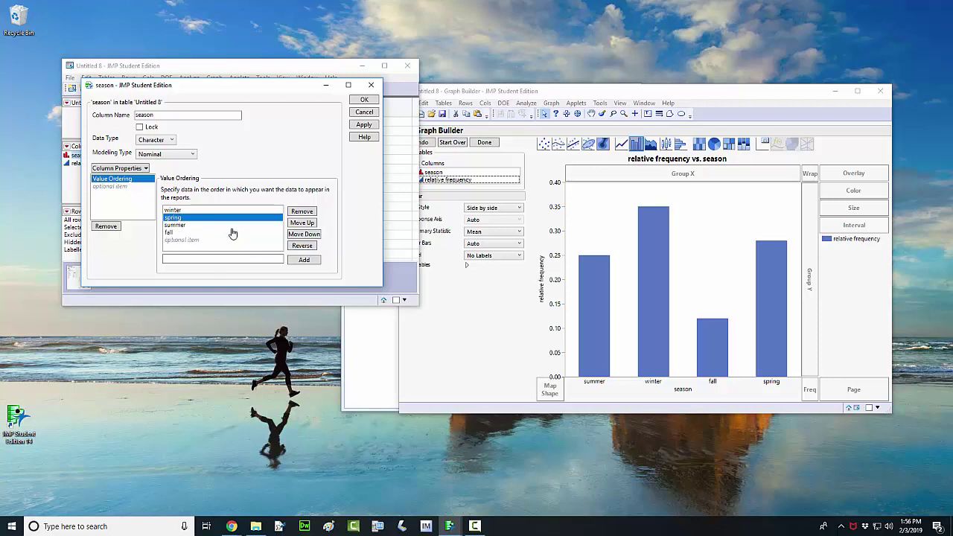
Step: Apply the ordering, then move winter to the end and reapply: spring, summer, fall, winter
{"action": "left_click", "coordinate": [363, 126]}
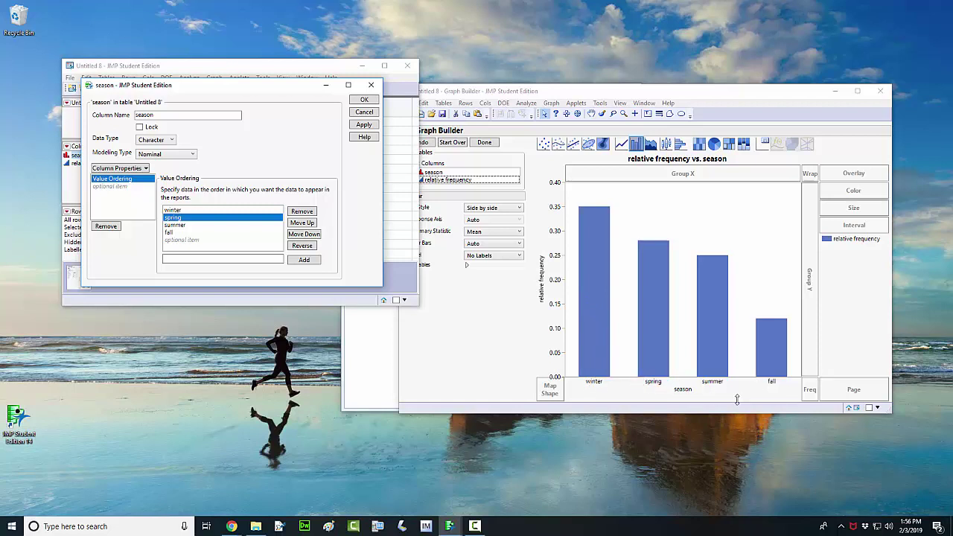
{"action": "left_click", "coordinate": [174, 211]}
{"action": "left_click", "coordinate": [304, 235]}
{"action": "left_click", "coordinate": [304, 236]}
{"action": "left_click", "coordinate": [304, 235]}
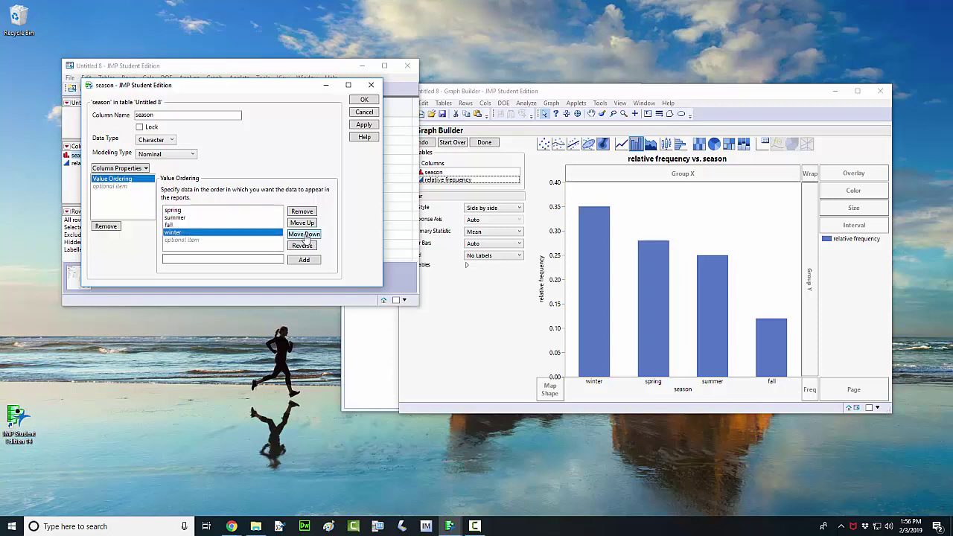
{"action": "left_click", "coordinate": [360, 127]}
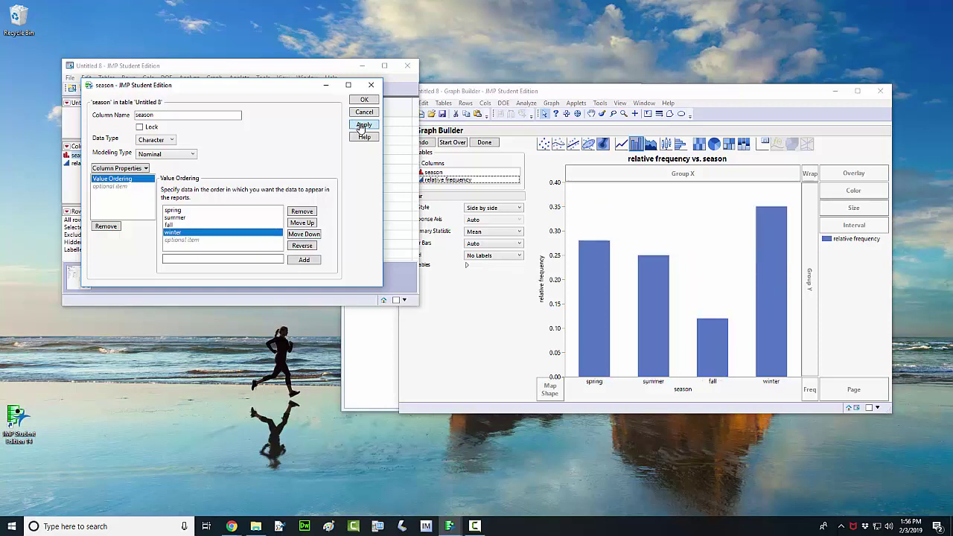